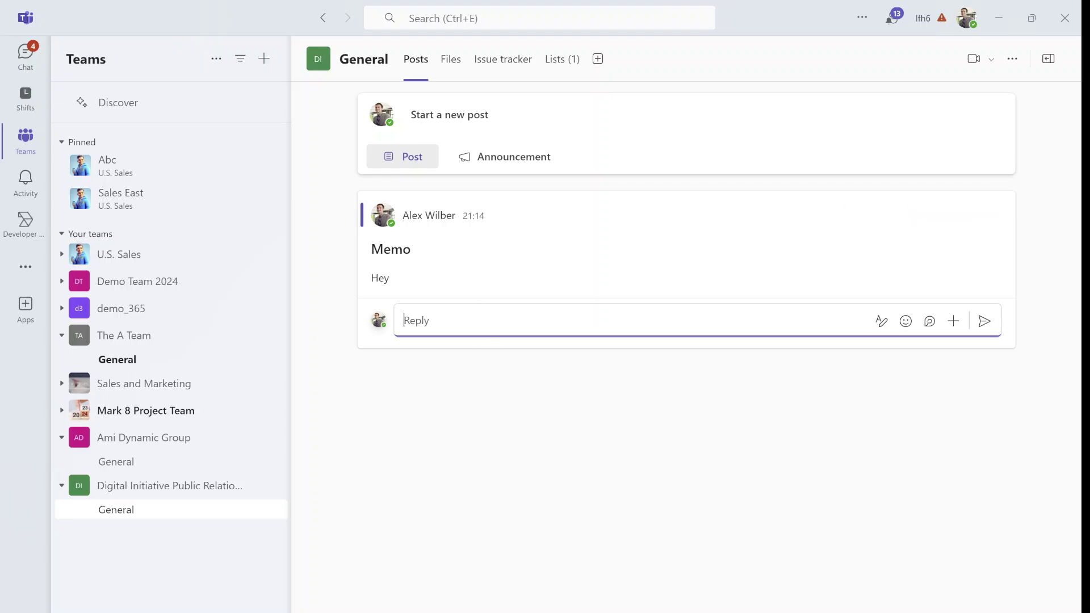
# Post the reply "hello" to the Memo post in the General channel
pyautogui.write('hello')
pyautogui.press('Return')
pyautogui.click(523, 474)
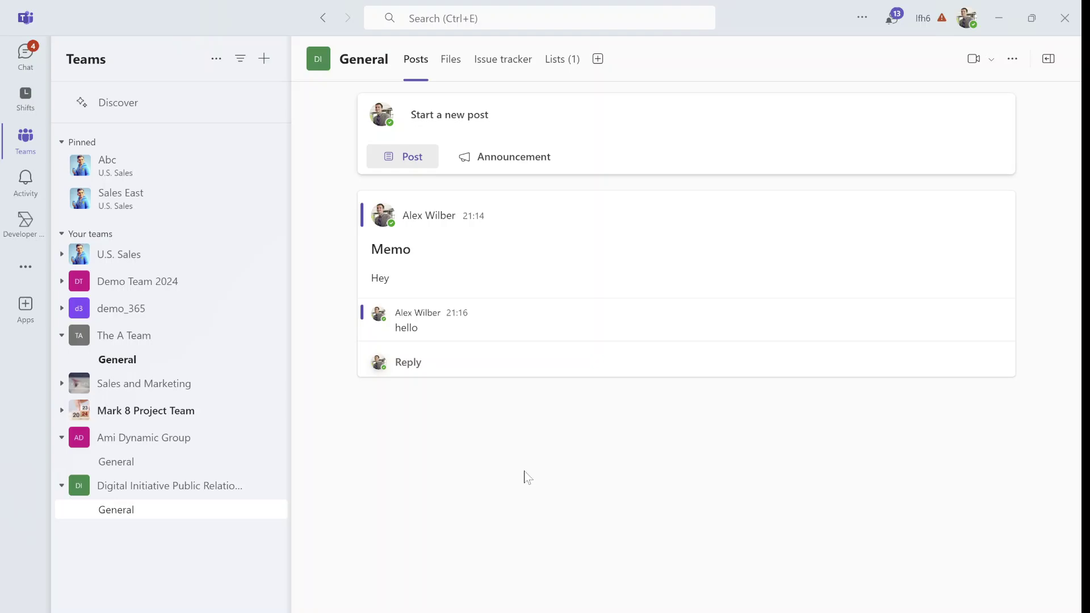
# Add a thumbs-up reaction to the "hello" reply under the Memo post
pyautogui.moveTo(896, 222)
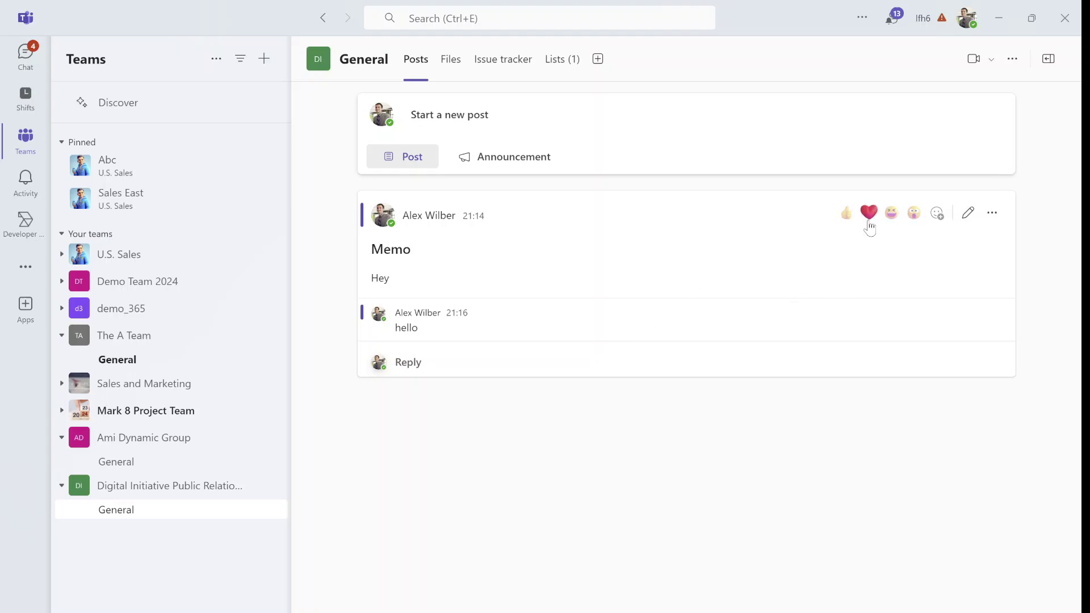
pyautogui.moveTo(866, 323)
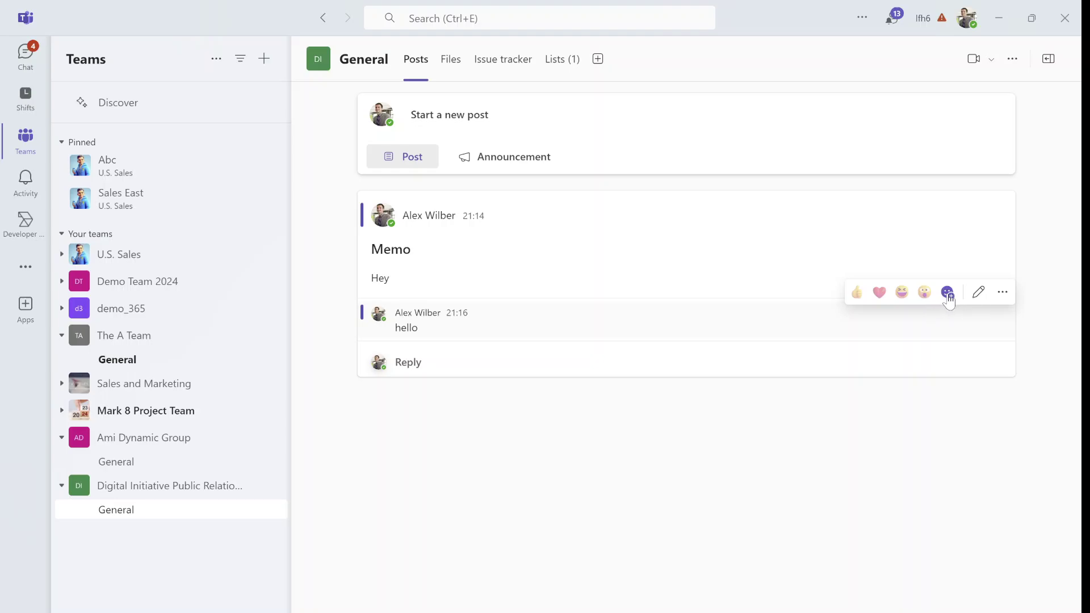
pyautogui.click(856, 292)
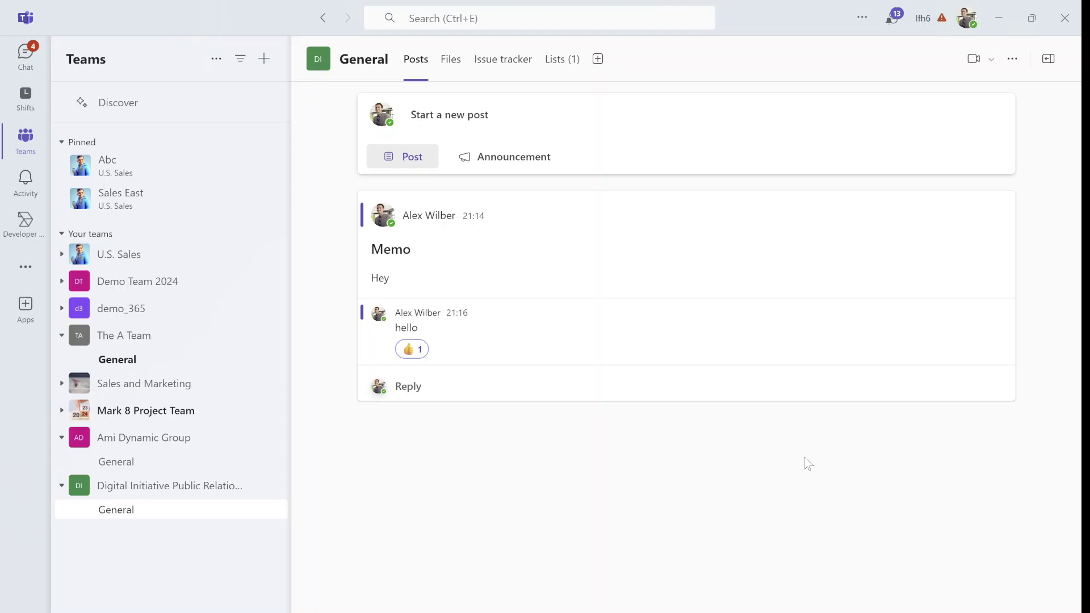
# Browse the emoji choices for the "hello" reply and open the customisation of the default reactions
pyautogui.moveTo(849, 356)
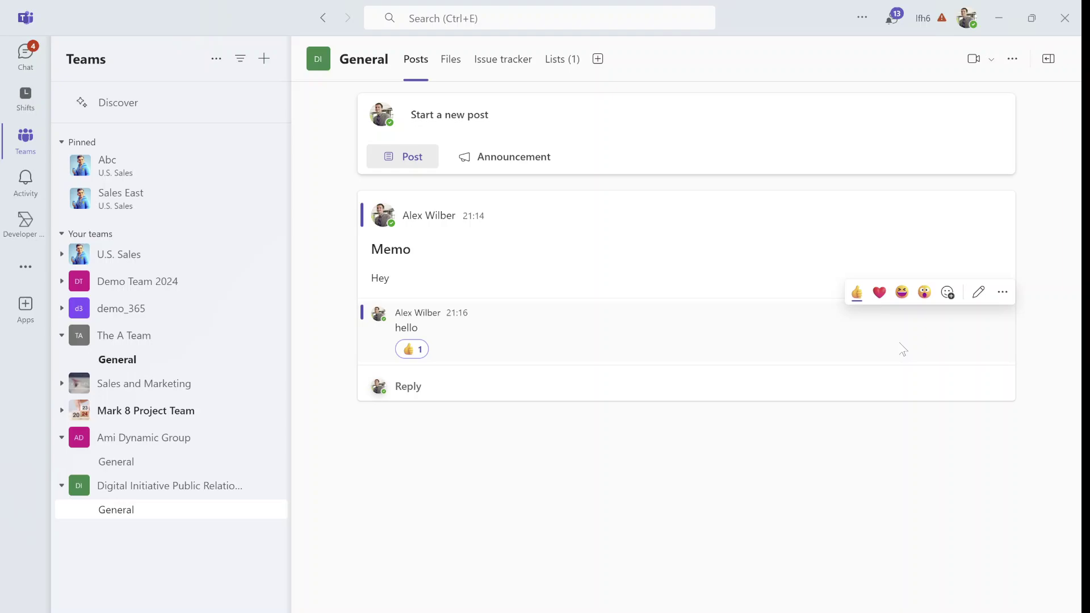
pyautogui.click(947, 292)
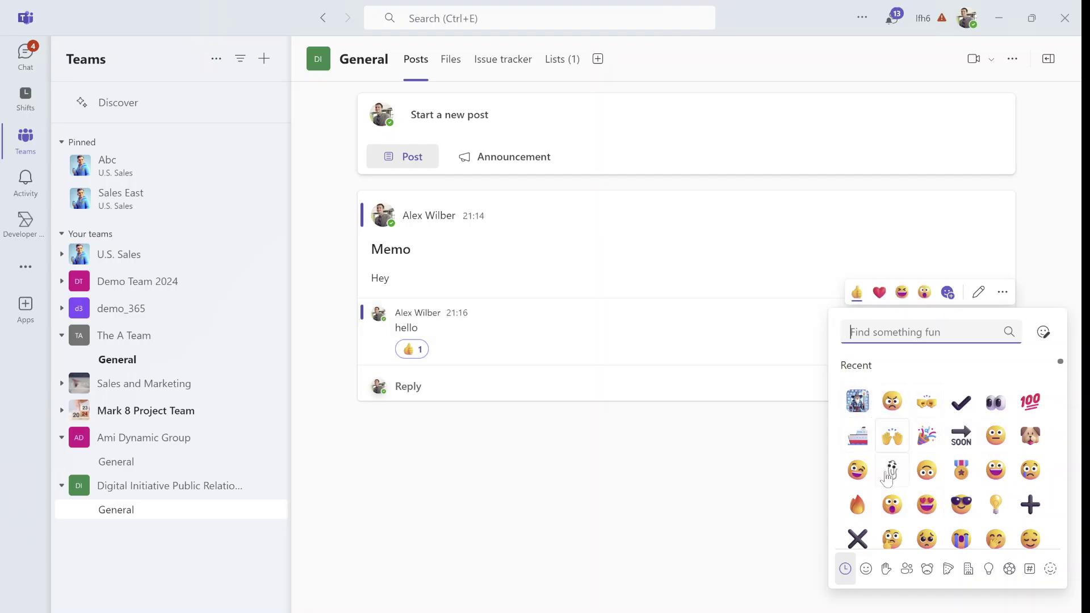
pyautogui.click(931, 568)
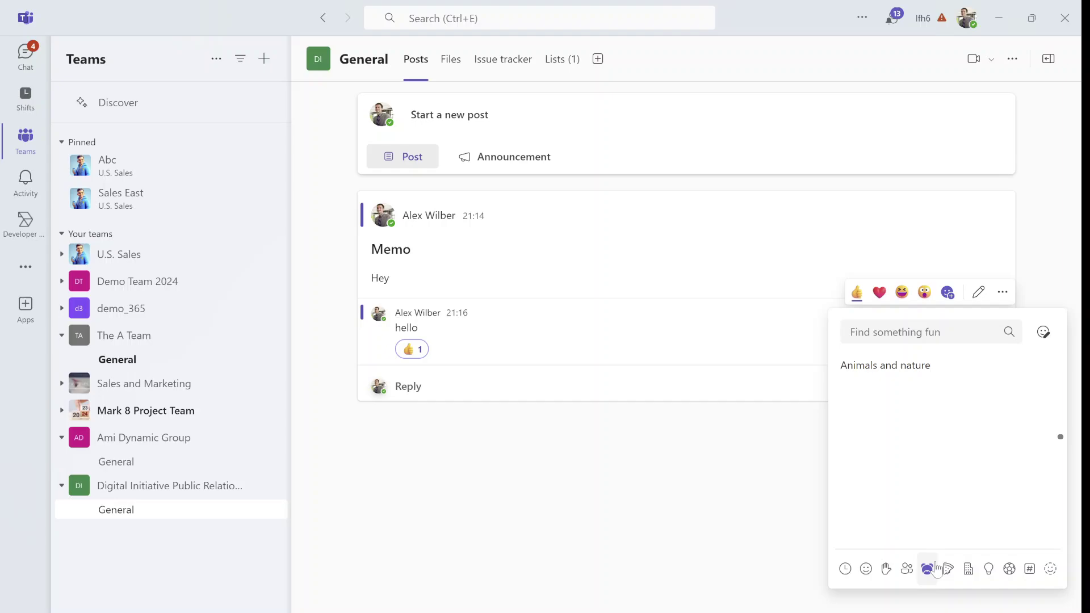
pyautogui.click(850, 571)
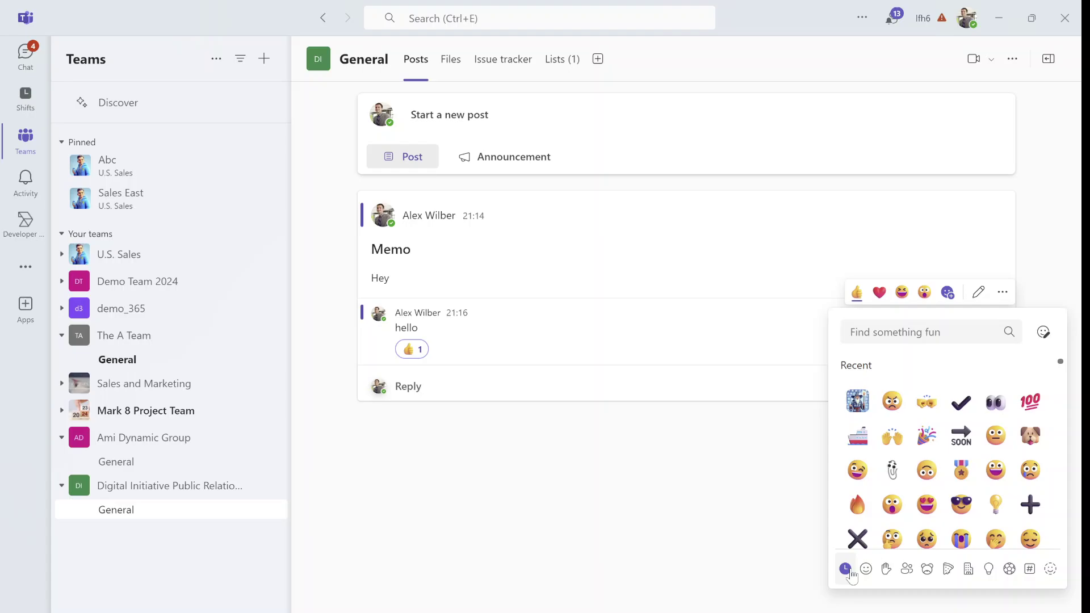
pyautogui.click(1045, 335)
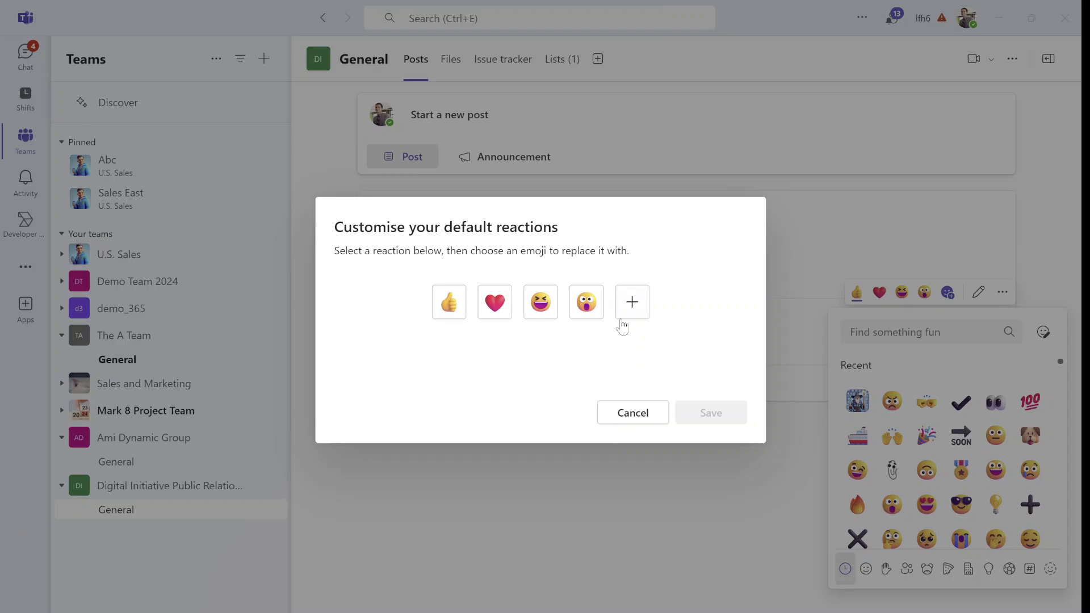
# Remove the surprised and laugh emoji from the default reactions
pyautogui.moveTo(463, 318)
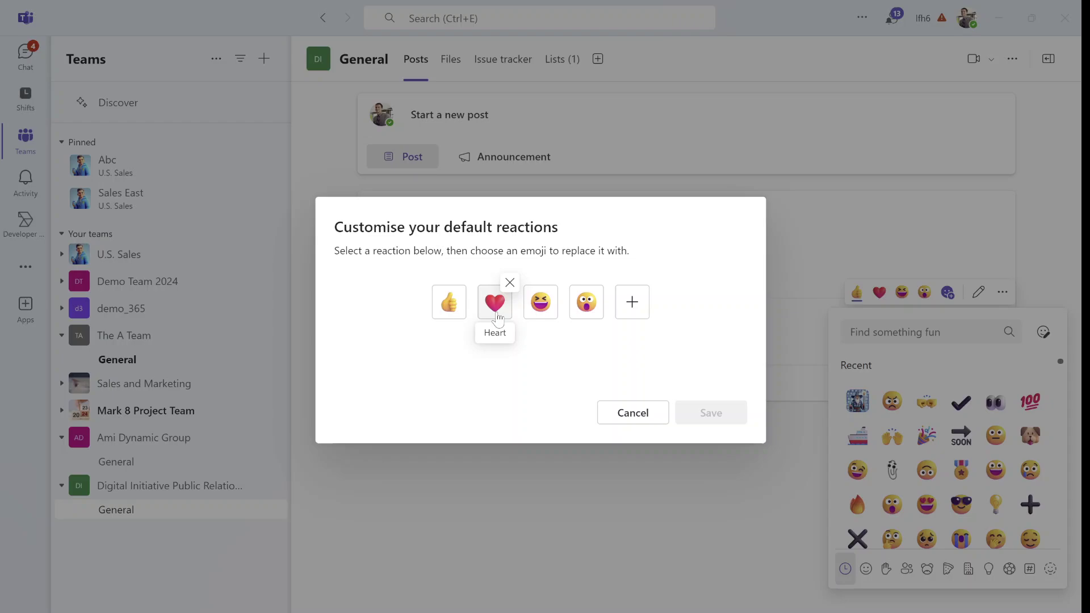
pyautogui.moveTo(545, 314)
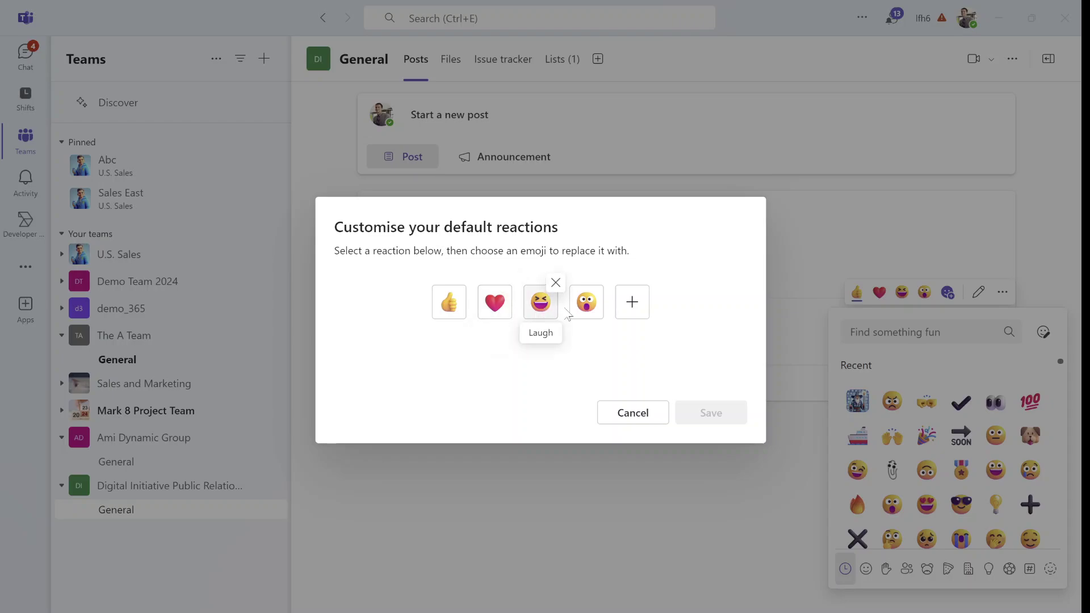
pyautogui.moveTo(591, 301)
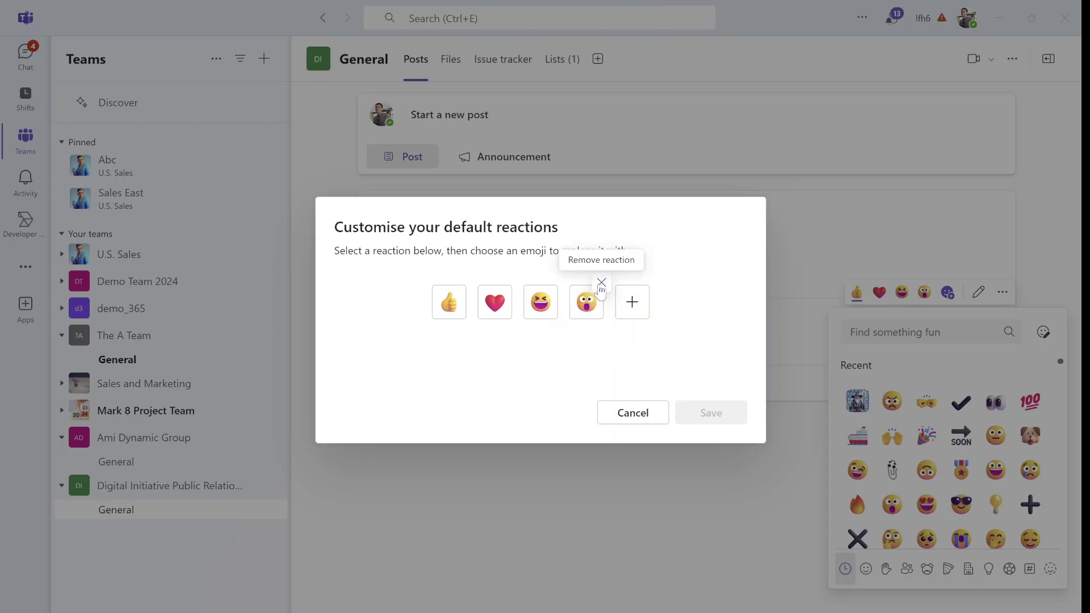
pyautogui.click(601, 283)
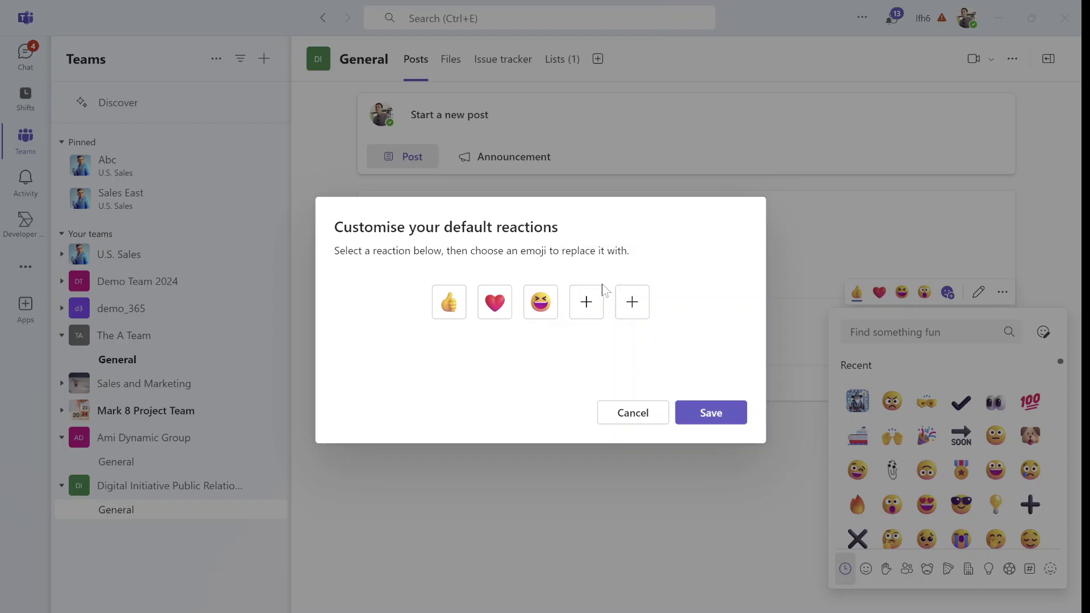
pyautogui.click(537, 309)
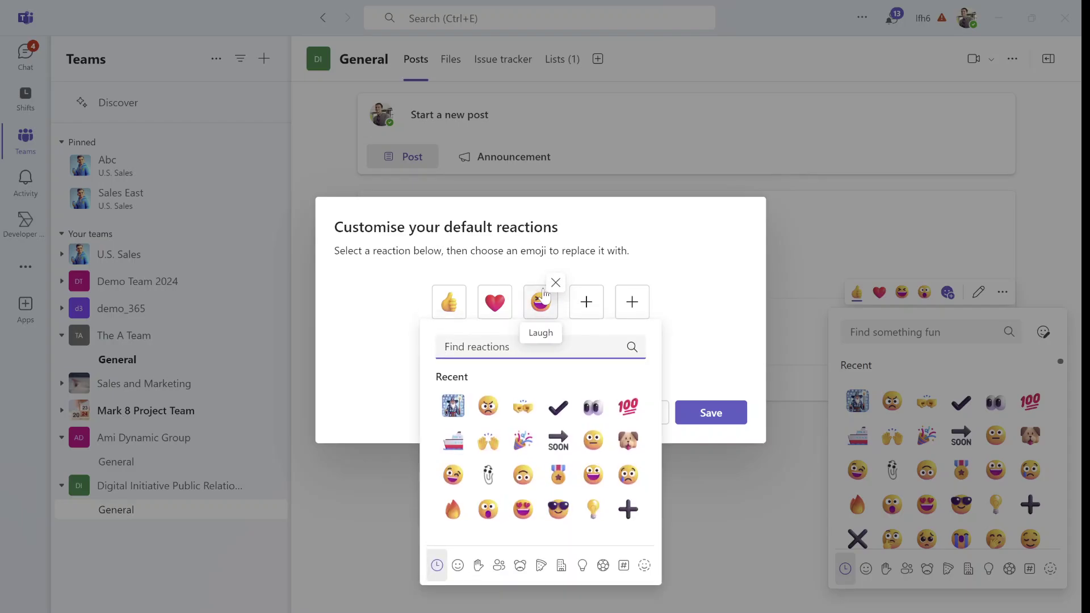
pyautogui.click(556, 283)
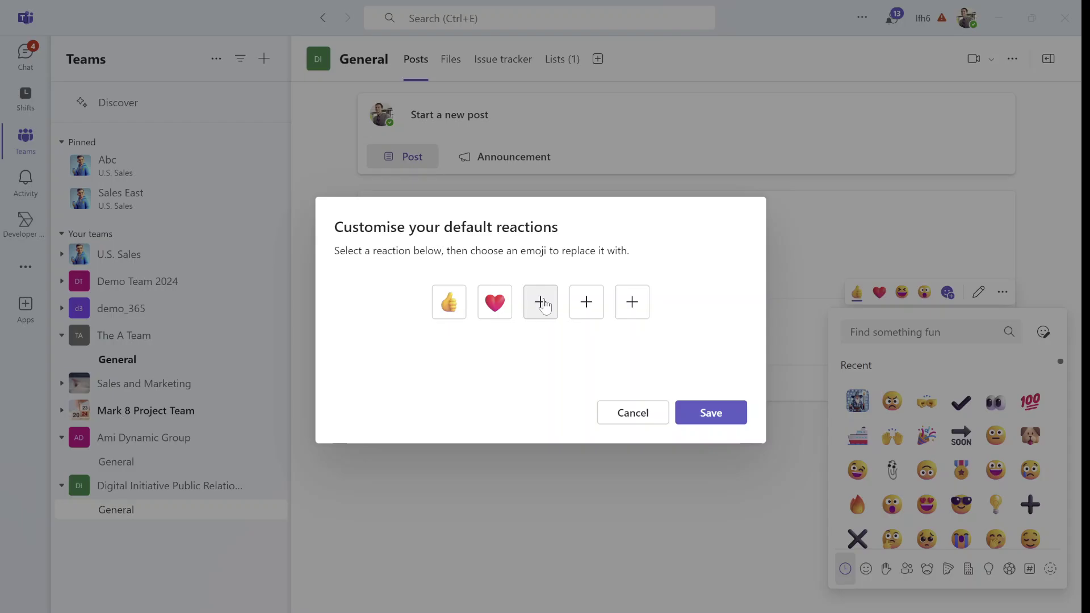
# Set the third default reaction to the 100 emoji and the fourth to the paperclip emoji
pyautogui.click(541, 303)
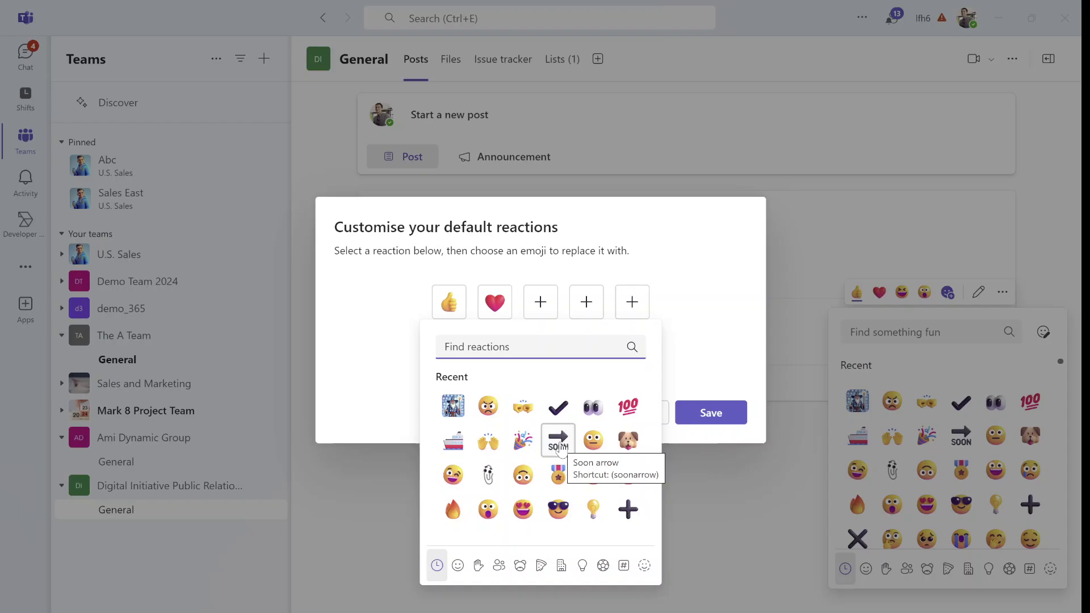
pyautogui.click(628, 406)
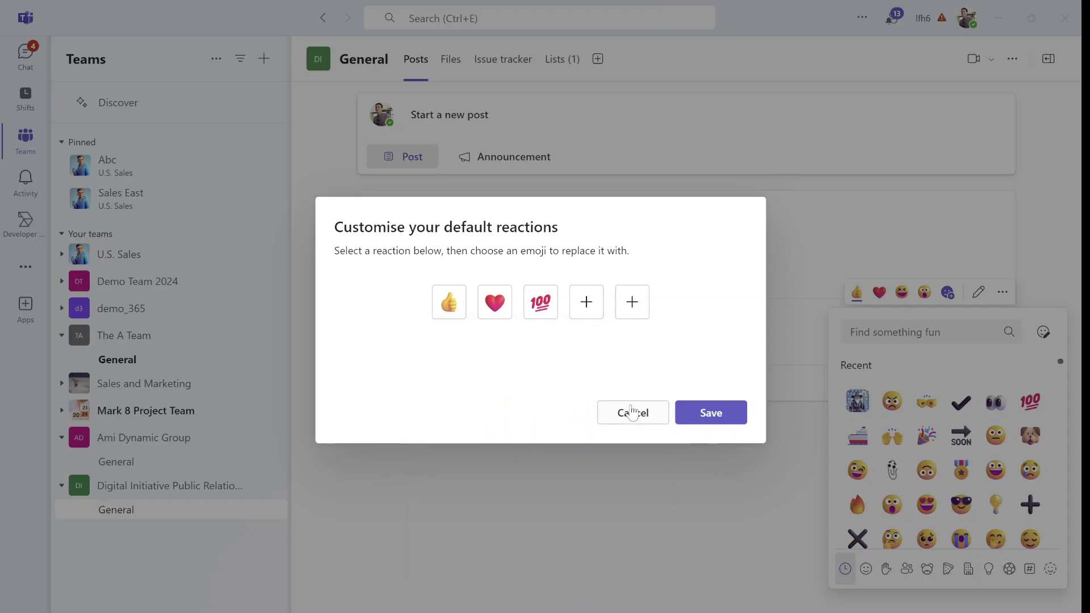
pyautogui.click(585, 299)
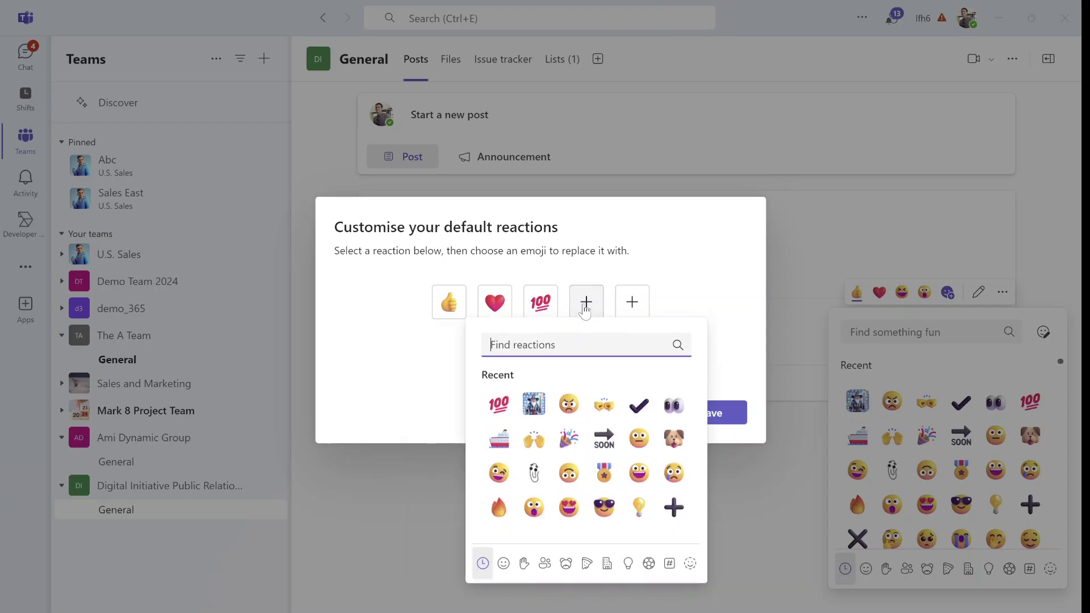
pyautogui.click(535, 475)
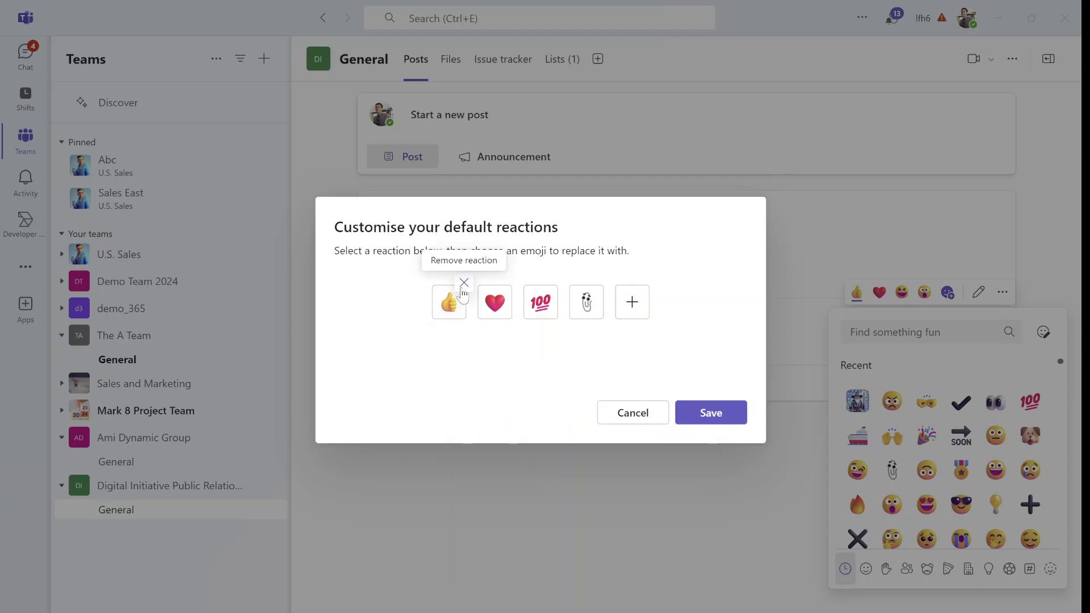
# Replace the thumbs-up and heart default reactions with the light bulb and the check mark
pyautogui.click(463, 282)
pyautogui.click(509, 284)
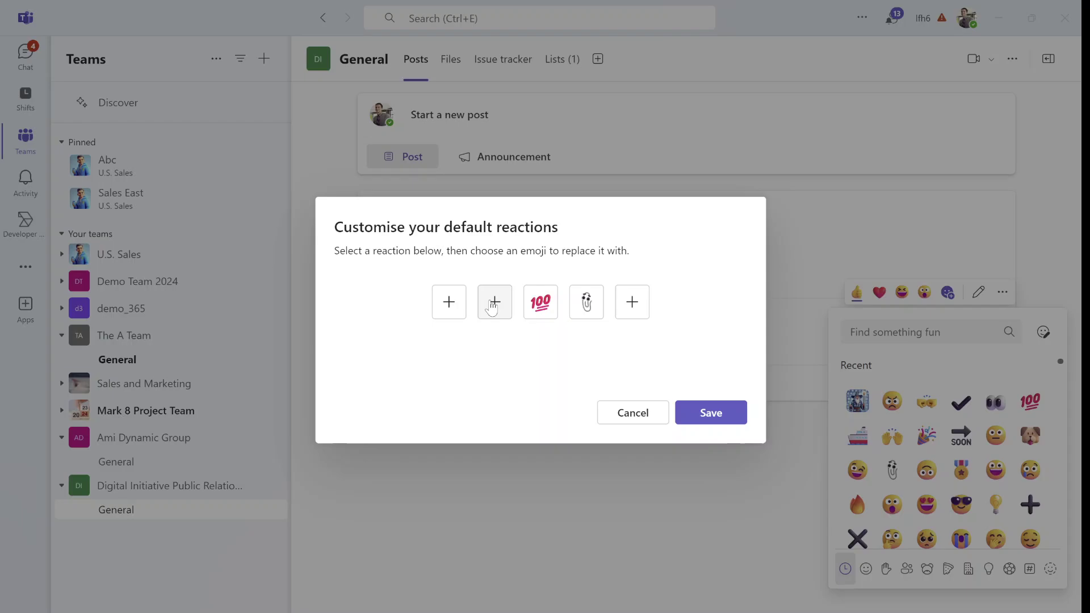
pyautogui.click(449, 302)
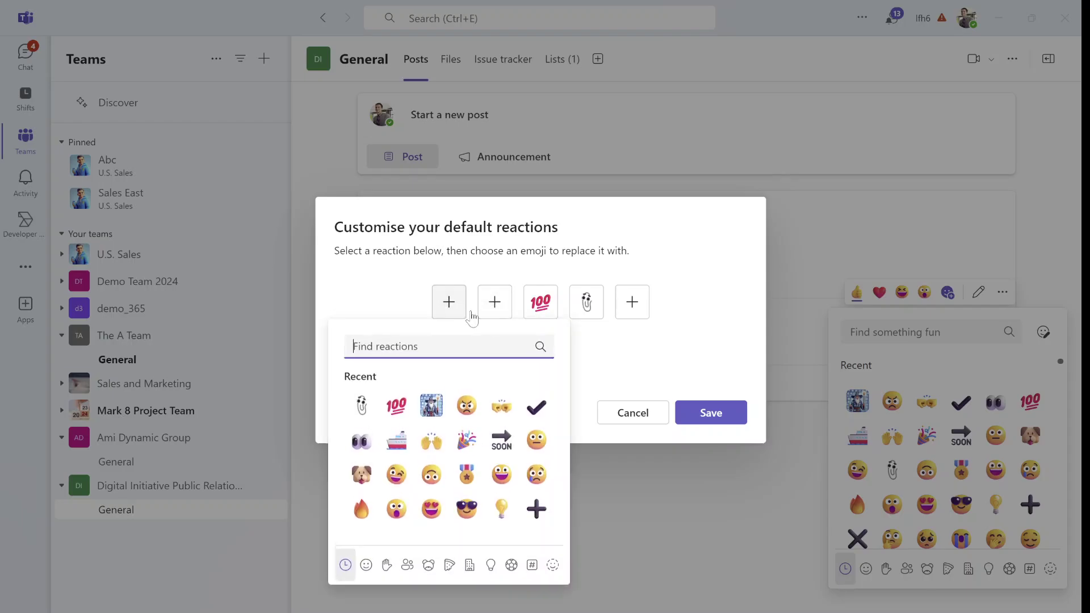
pyautogui.click(501, 509)
pyautogui.click(495, 302)
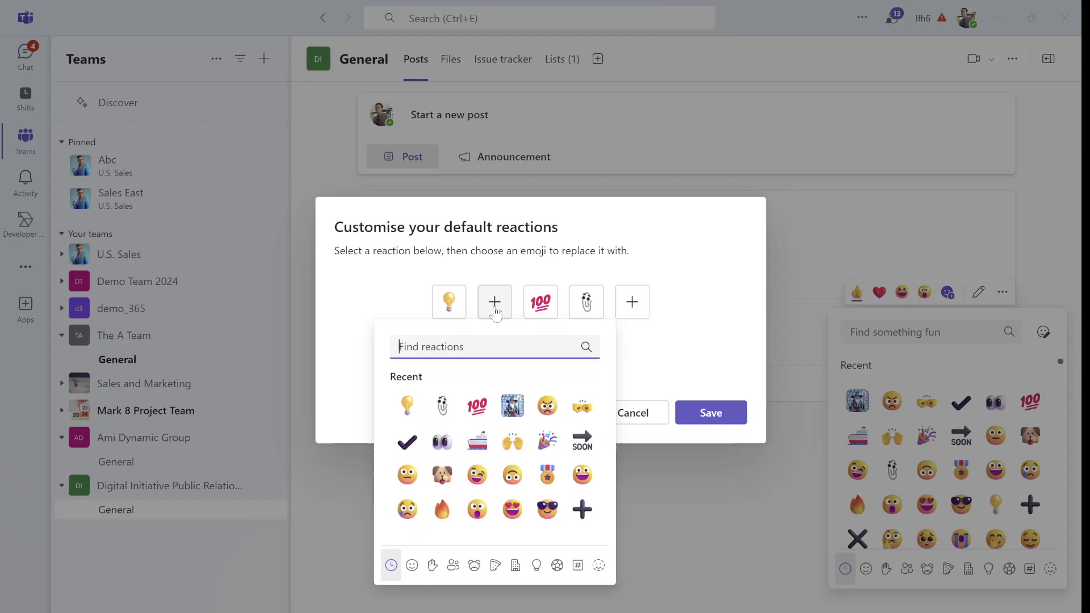
pyautogui.click(414, 442)
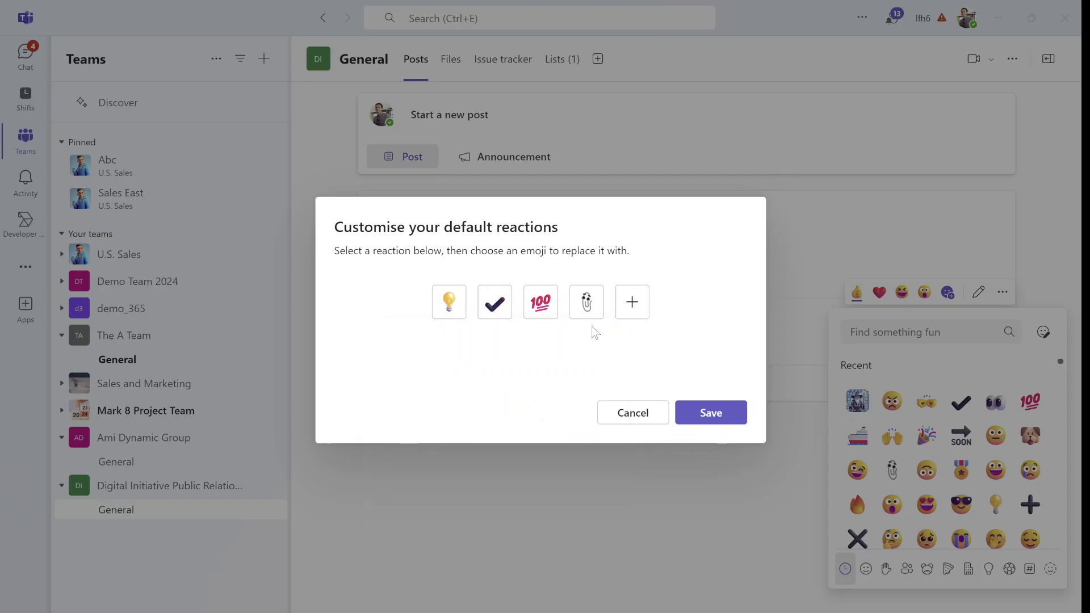
# Add the plus sign as the fifth default reaction and save the customised set
pyautogui.click(634, 303)
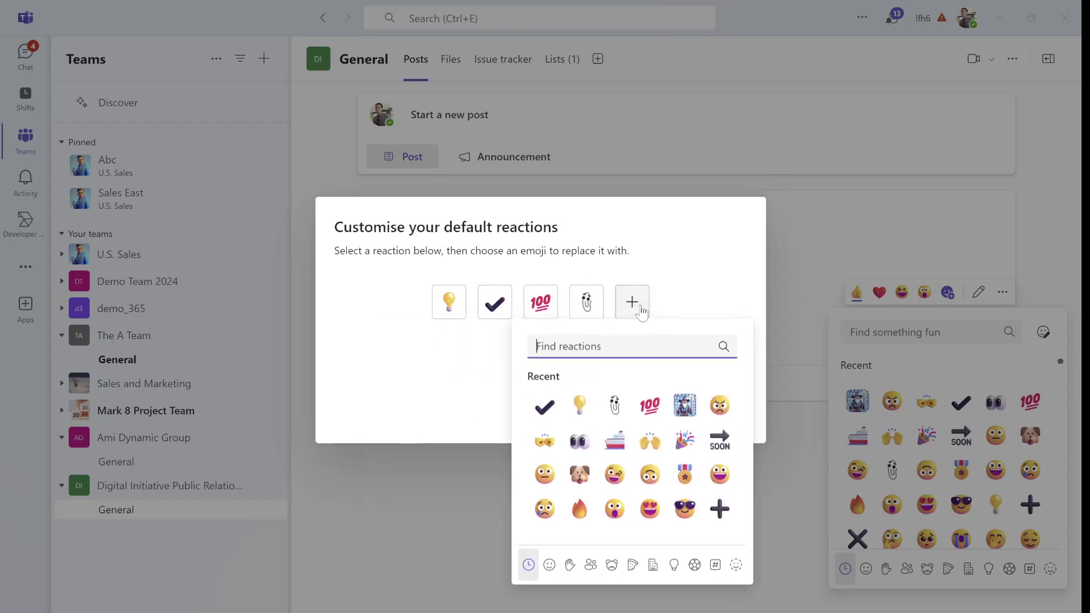
pyautogui.click(720, 509)
pyautogui.click(734, 418)
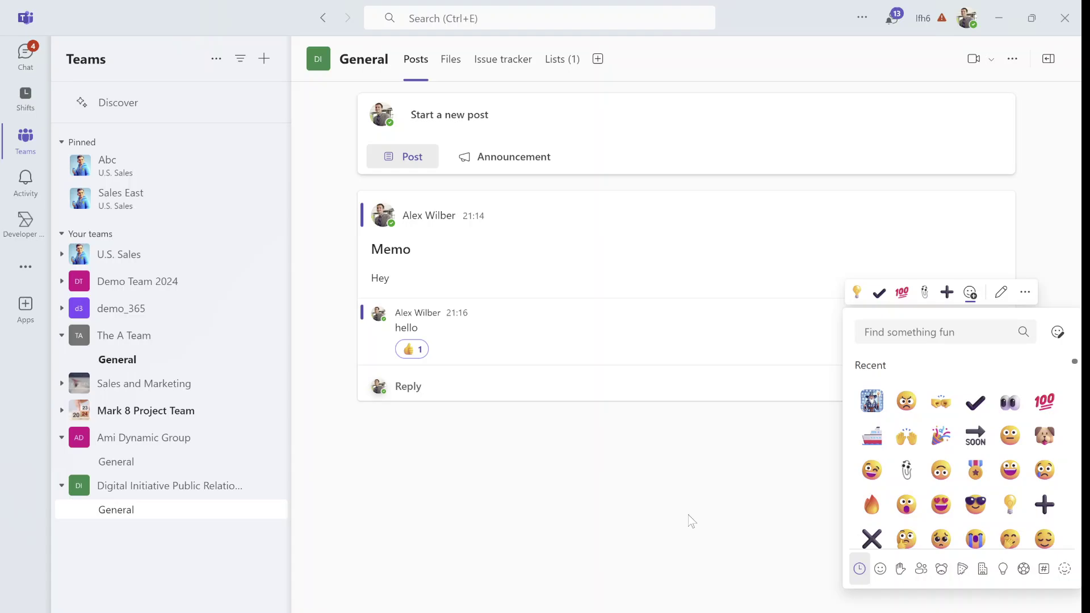
pyautogui.click(669, 557)
# React to the Memo post with the check mark from the customised reactions
pyautogui.moveTo(853, 253)
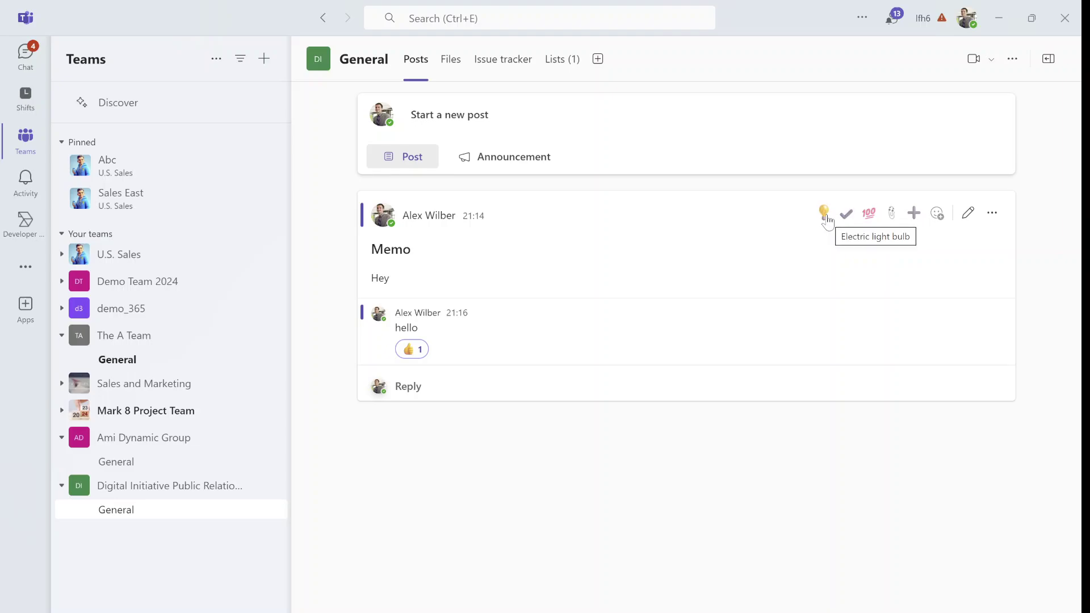
pyautogui.click(936, 214)
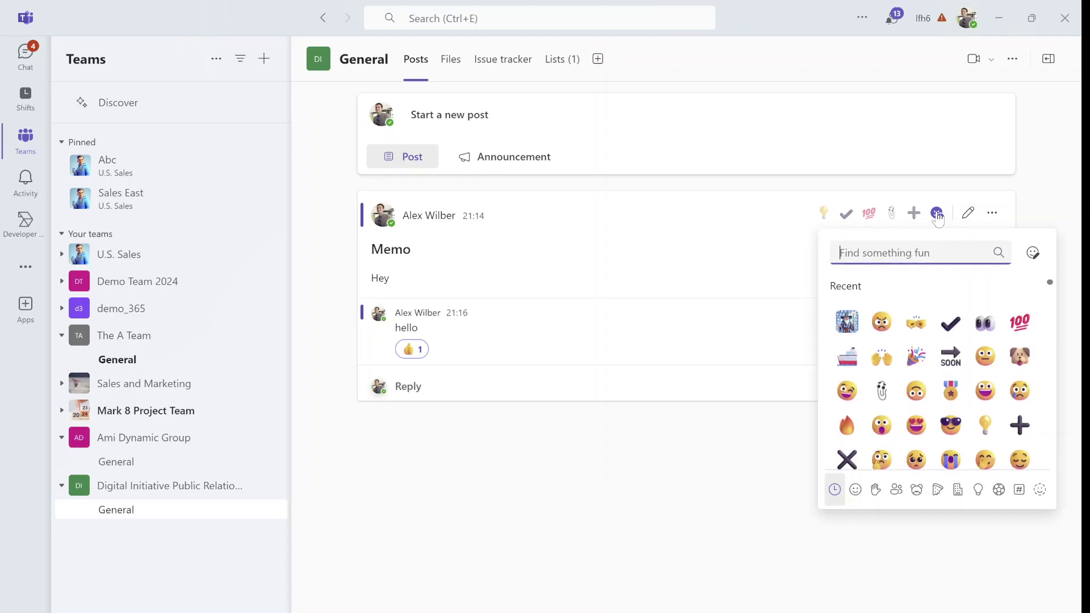
pyautogui.click(846, 216)
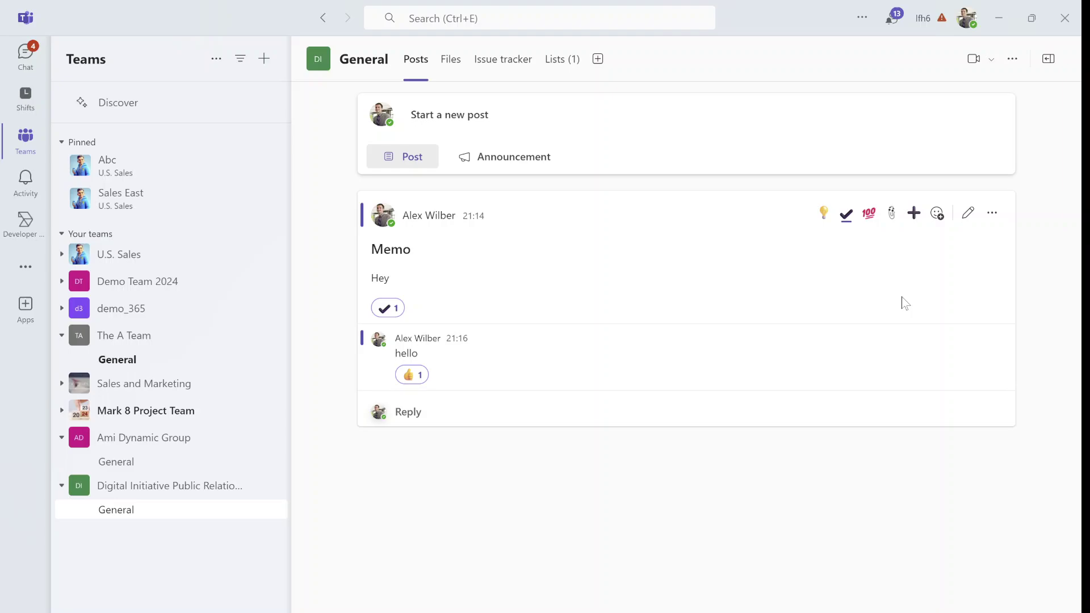
# Browse the emoji categories for the Memo post and open the organisation's custom emoji
pyautogui.click(938, 214)
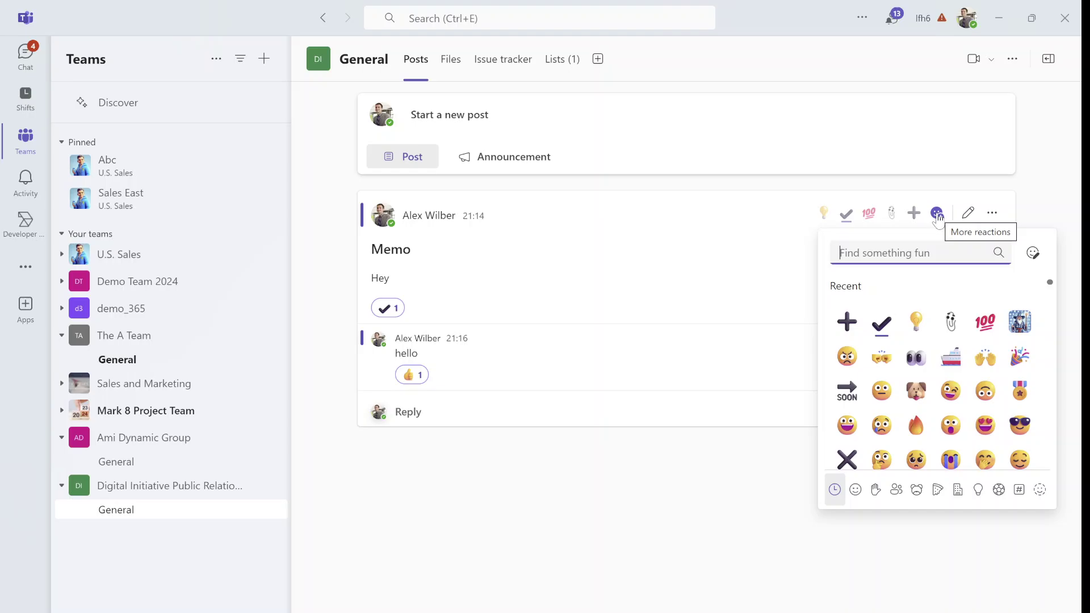
pyautogui.click(880, 494)
pyautogui.click(958, 489)
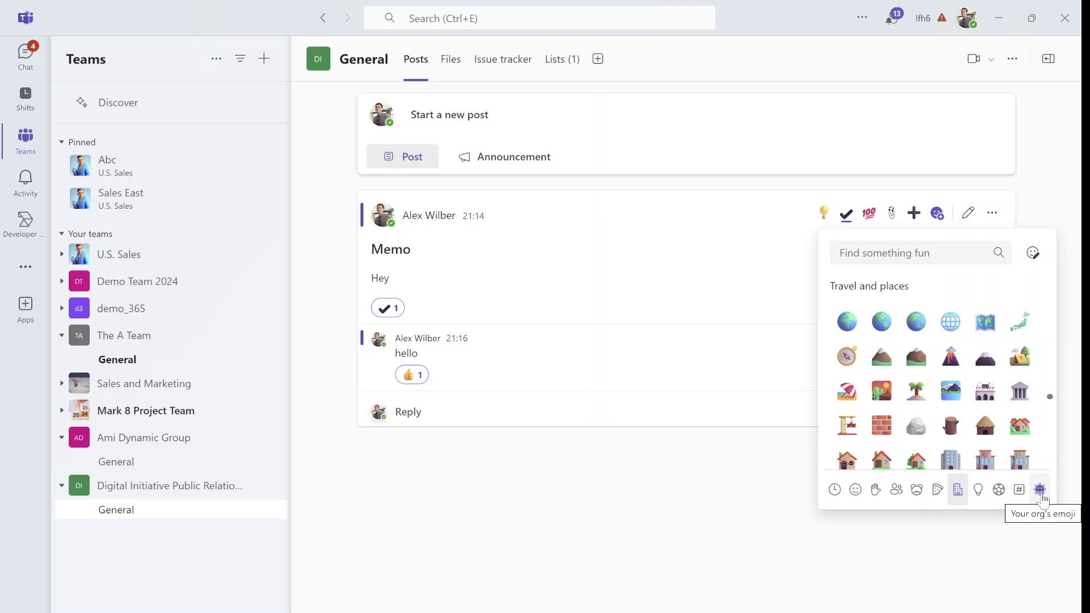
pyautogui.click(1040, 490)
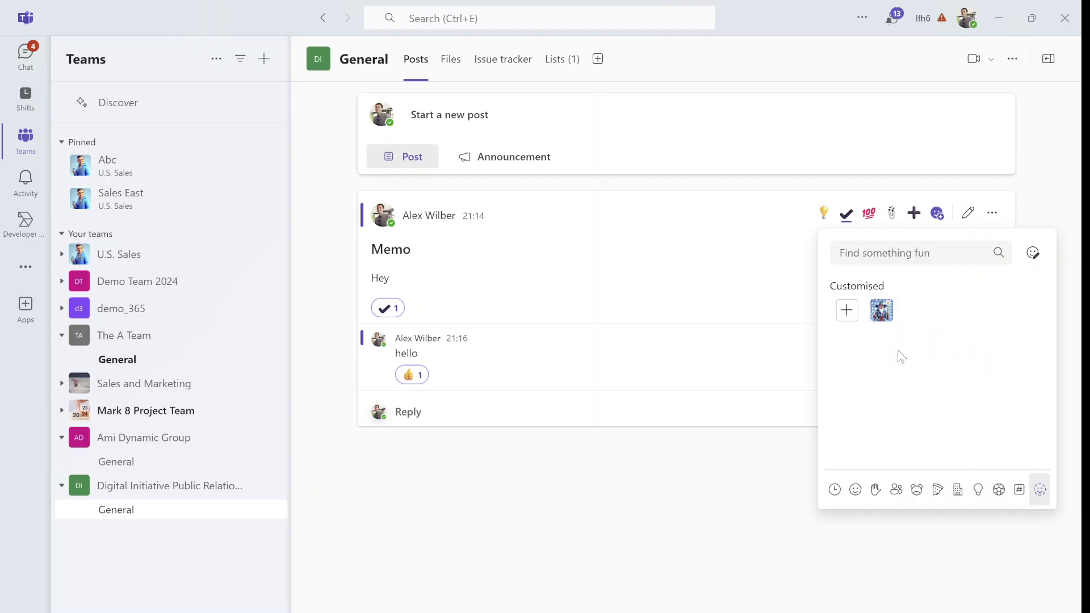
# Create a custom emoji from the Microsoft_Office_SharePoint_(2019–present).svg image in Downloads and name it sharepoint
pyautogui.click(847, 311)
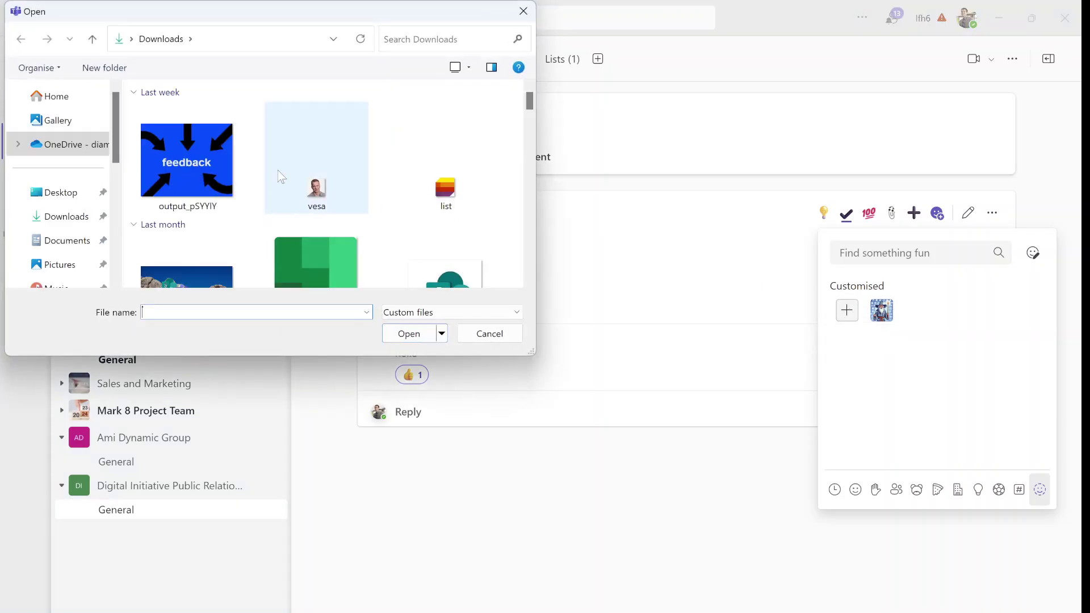
pyautogui.moveTo(536, 102); pyautogui.dragTo(521, 221)
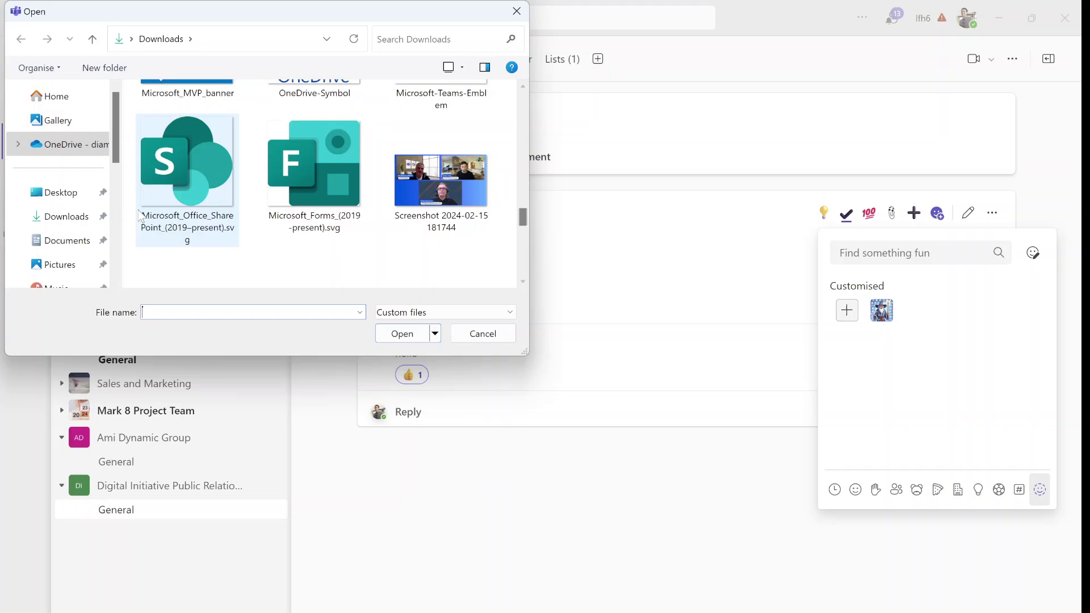
pyautogui.doubleClick(185, 186)
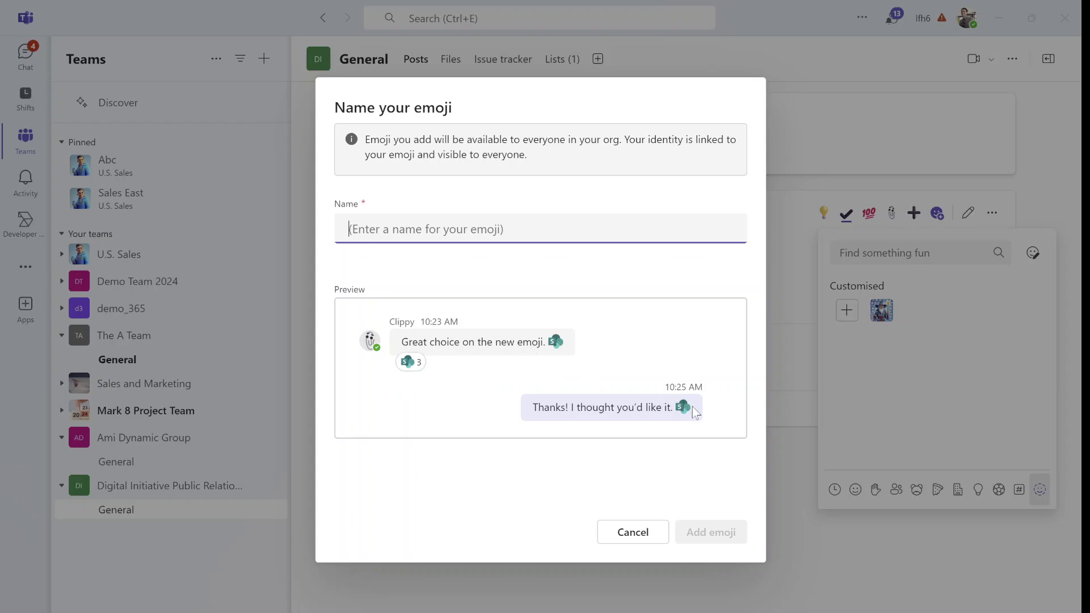
pyautogui.write('sharepoint')
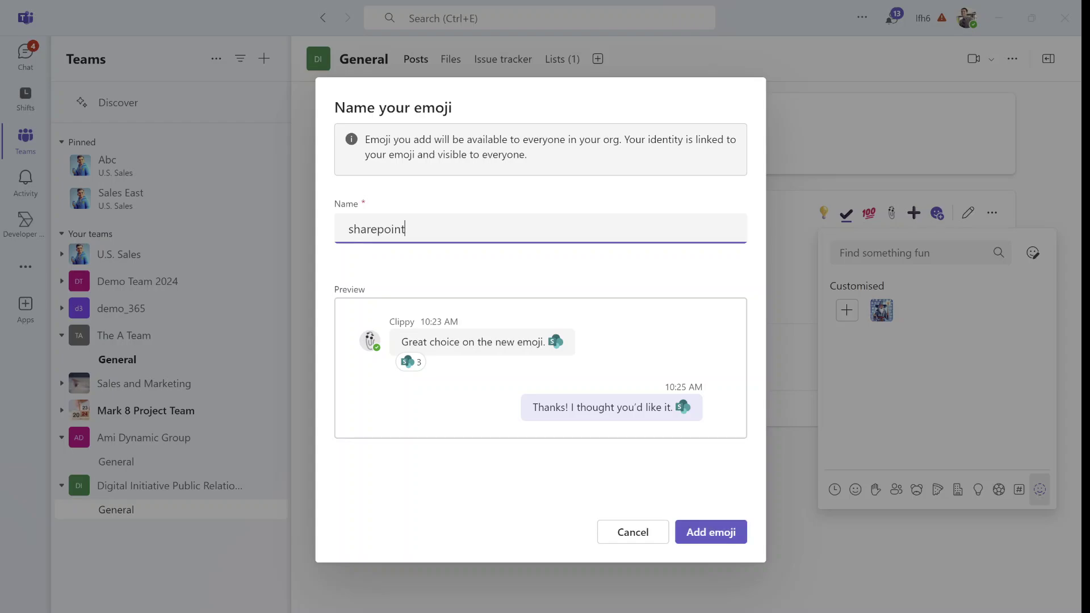
# Try appending an uppercase S to the emoji name and remove it again
pyautogui.write('S')
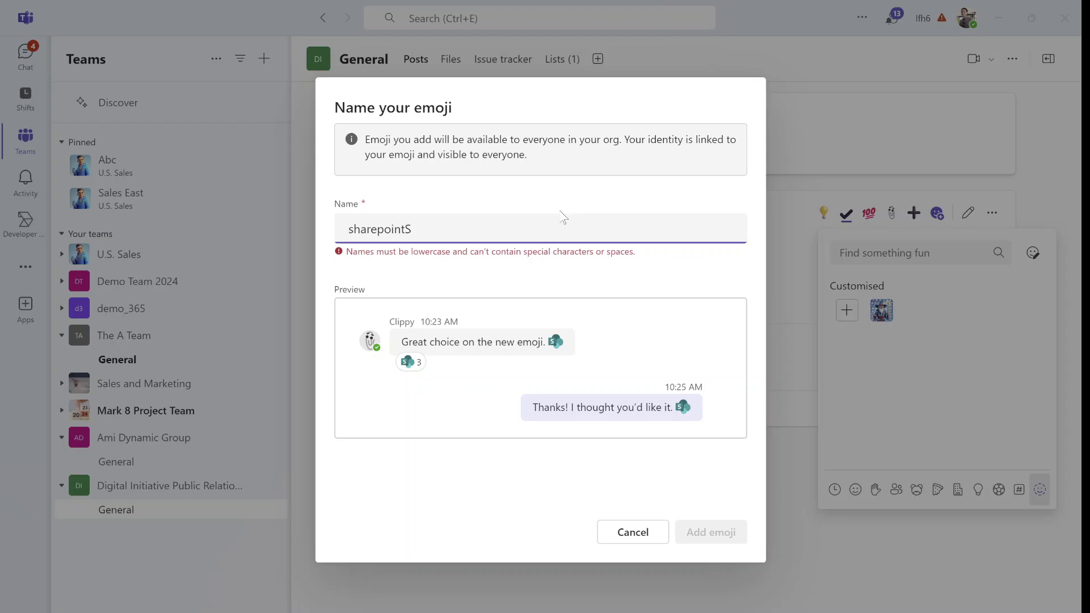
pyautogui.press('BackSpace')
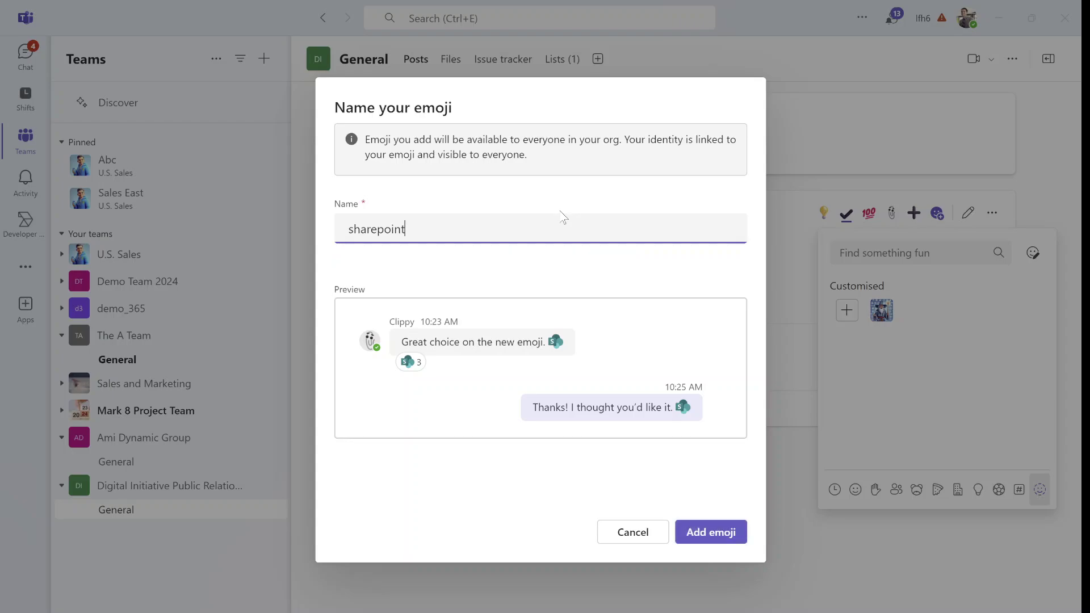
pyautogui.write('S')
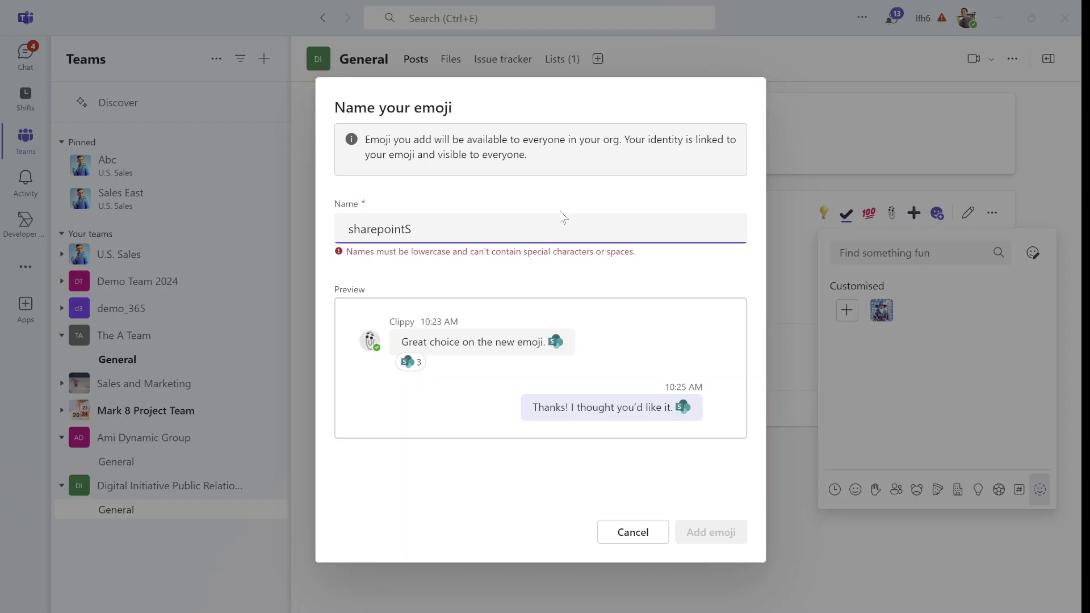
pyautogui.press('BackSpace')
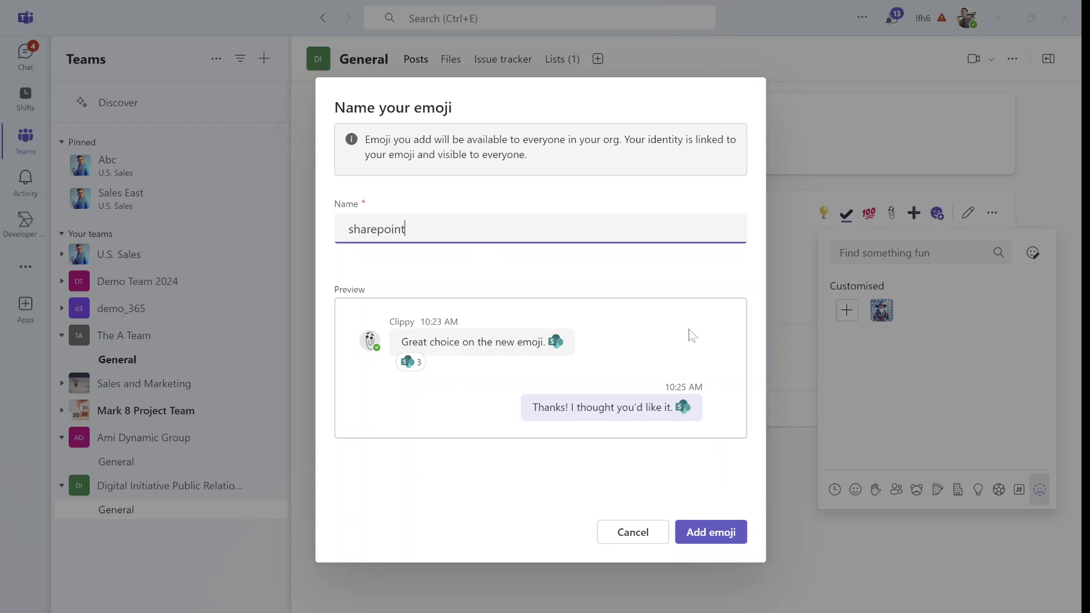
# Add the named SharePoint emoji to the organisation's set and react to the Memo post with it
pyautogui.click(718, 534)
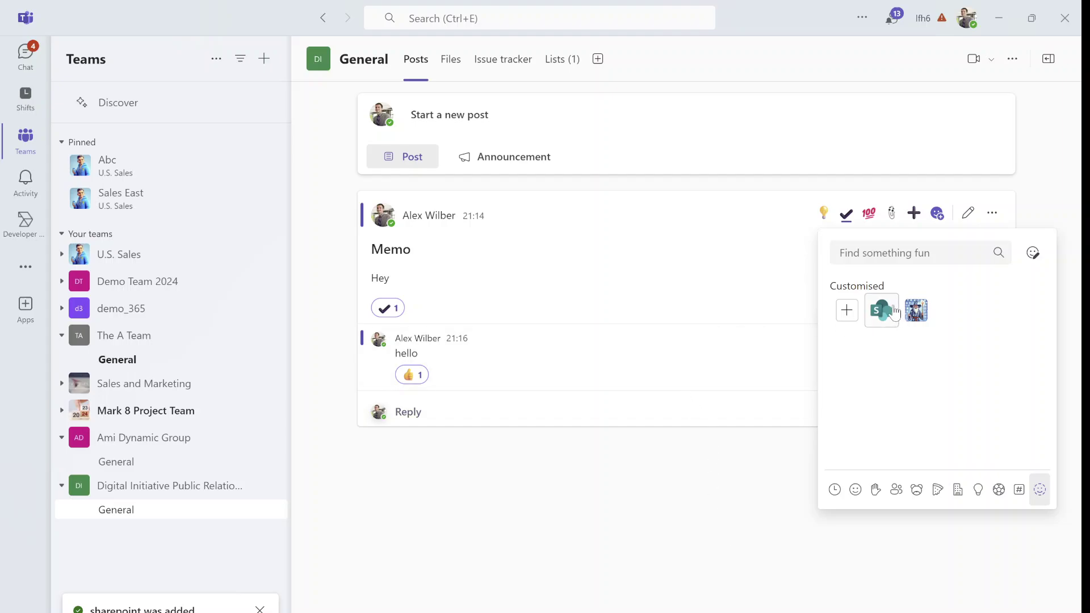
pyautogui.click(887, 318)
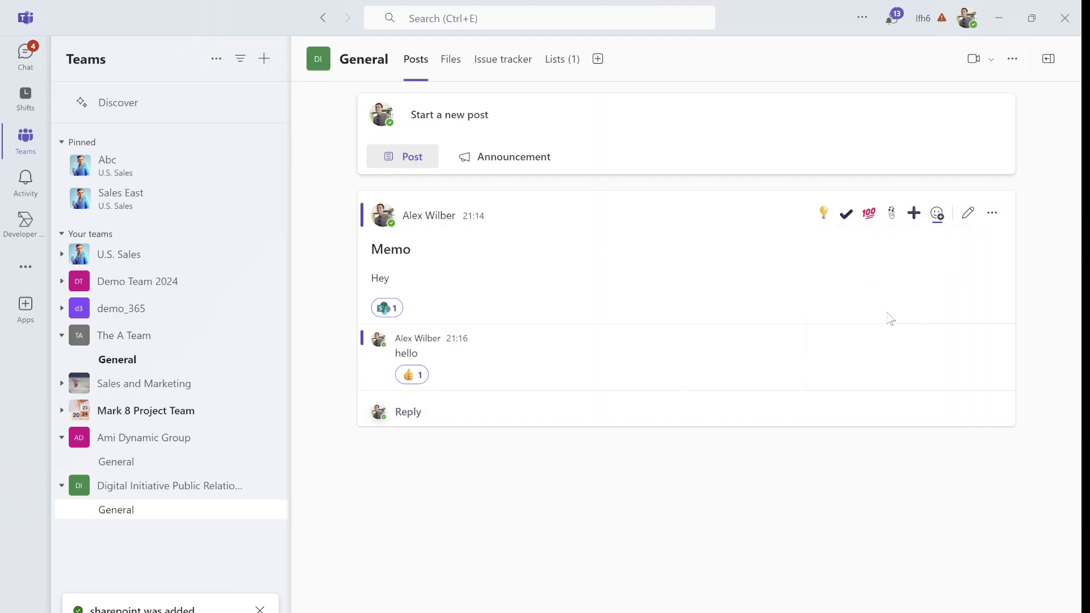
pyautogui.moveTo(383, 316)
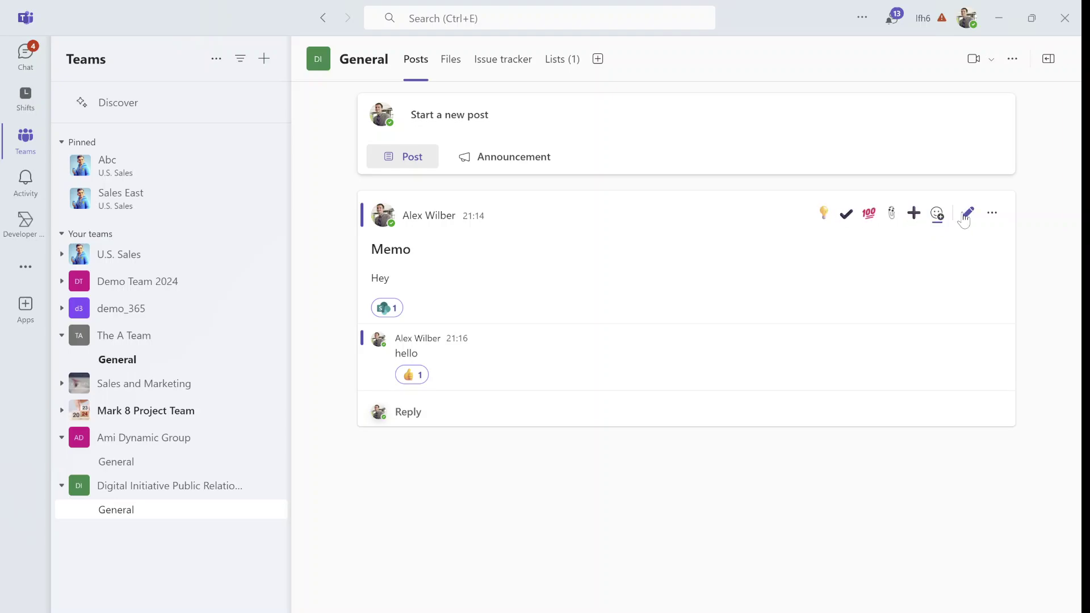
# Change the reaction on the Memo post to the organisation's custom wiz emoji
pyautogui.click(937, 222)
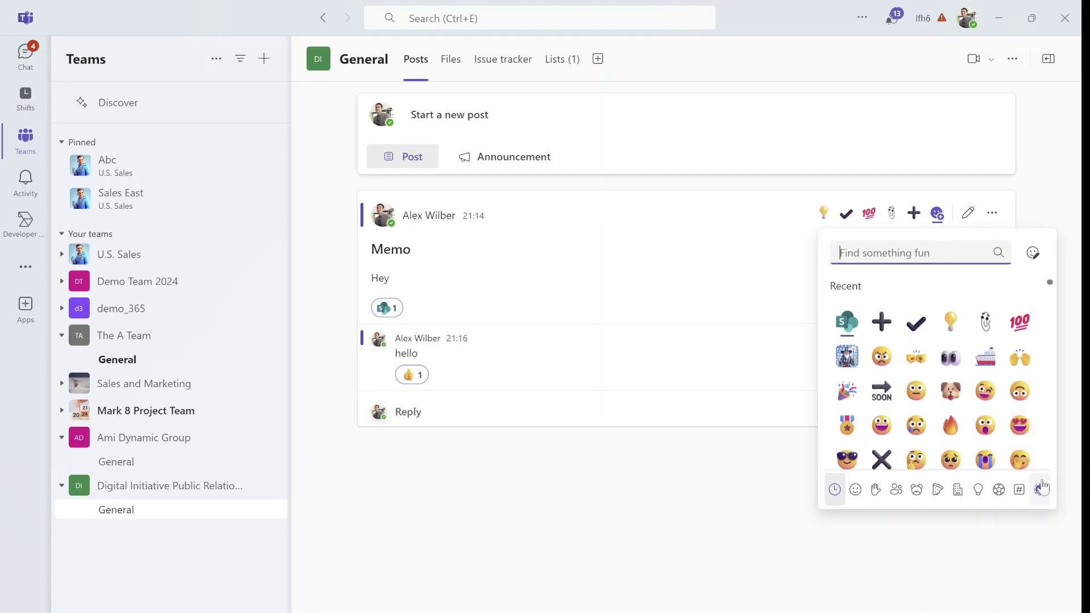
pyautogui.click(1041, 490)
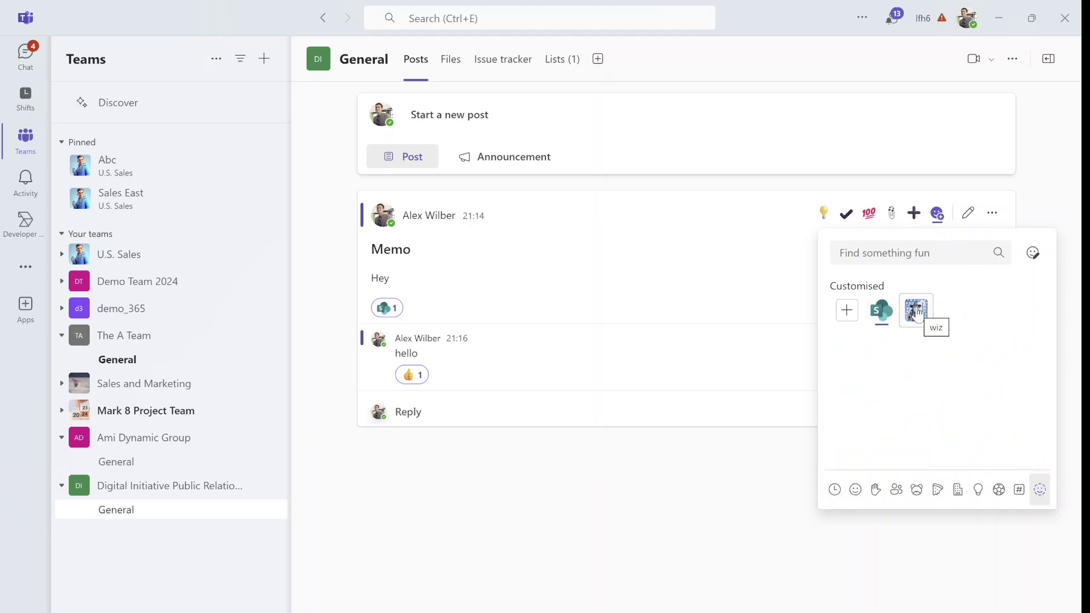
pyautogui.click(915, 311)
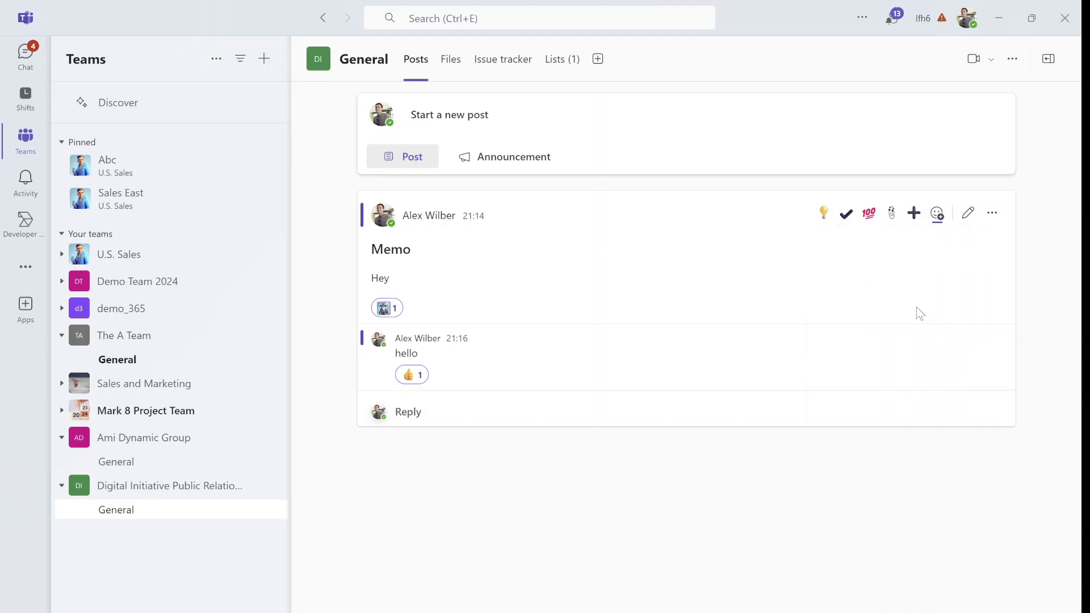